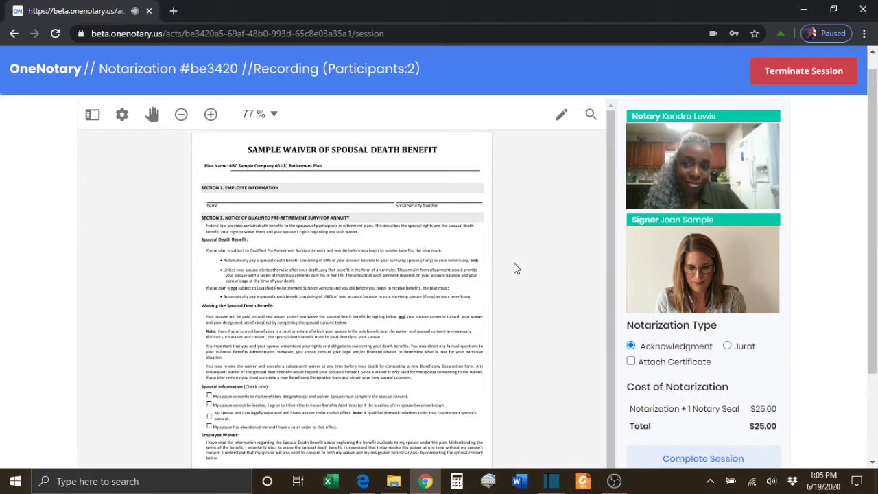
# Show the annotation toolbar over the Sample Waiver of Spousal Death Benefit
pyautogui.click(562, 115)
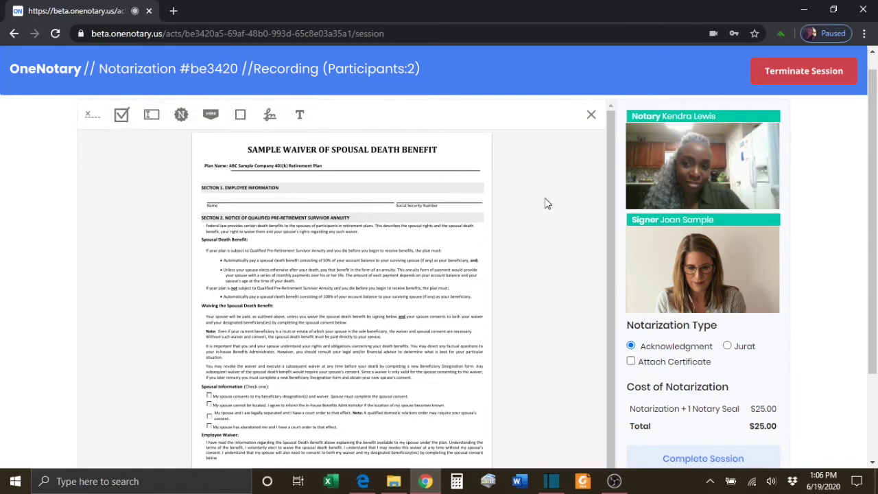
# Close the tagging toolbar, reopen it, then close it again
pyautogui.click(591, 116)
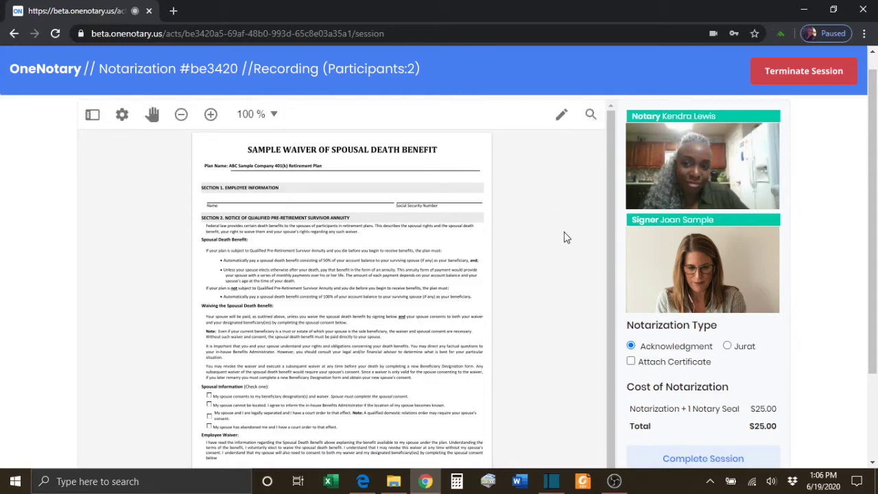
pyautogui.click(561, 118)
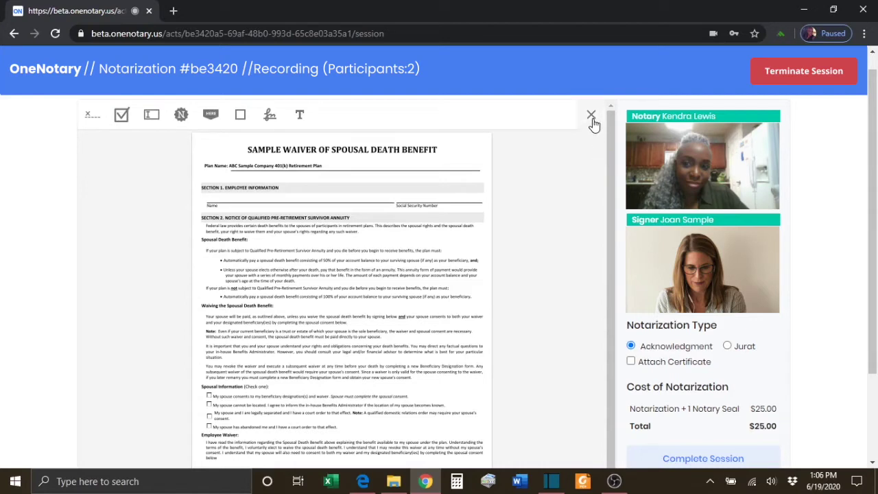
pyautogui.click(592, 118)
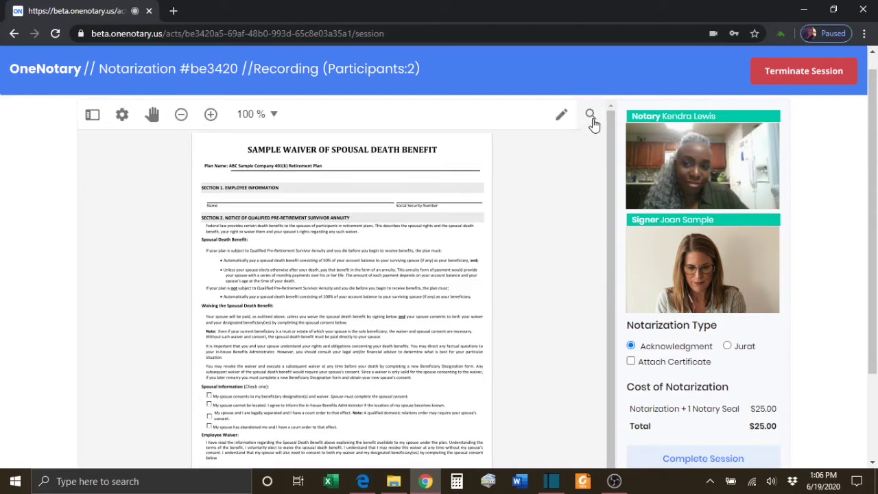
pyautogui.click(95, 120)
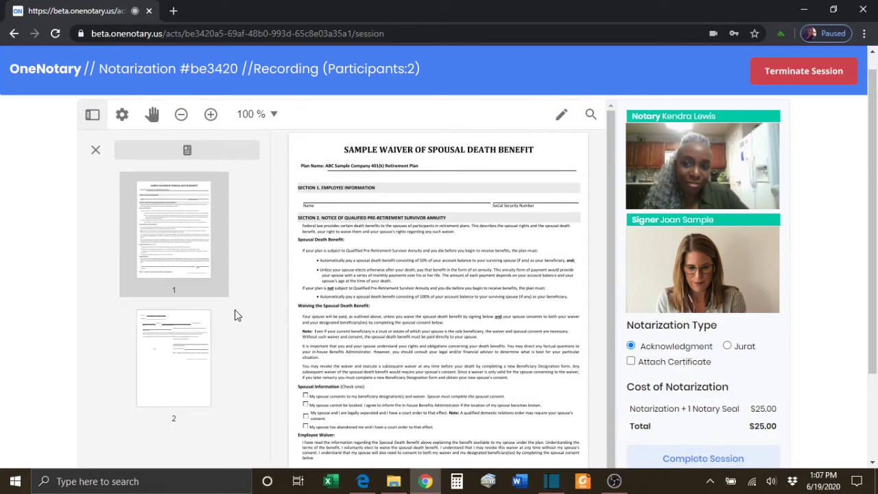
pyautogui.click(182, 356)
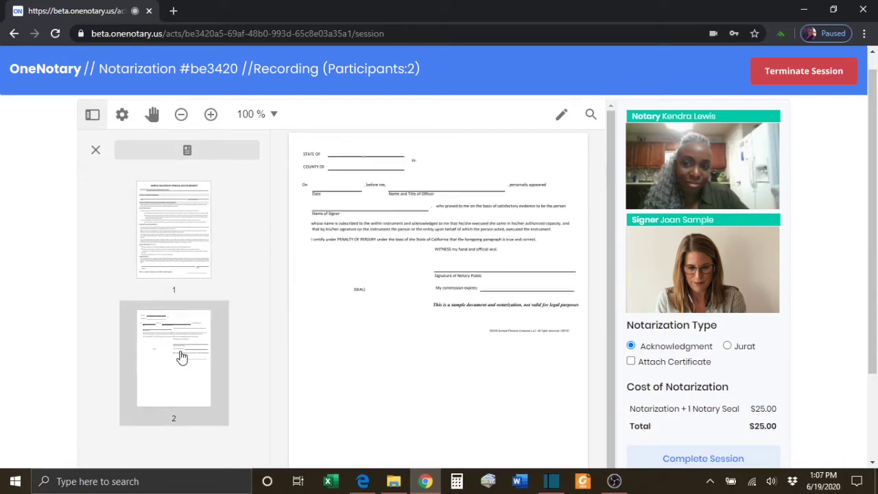
pyautogui.click(185, 275)
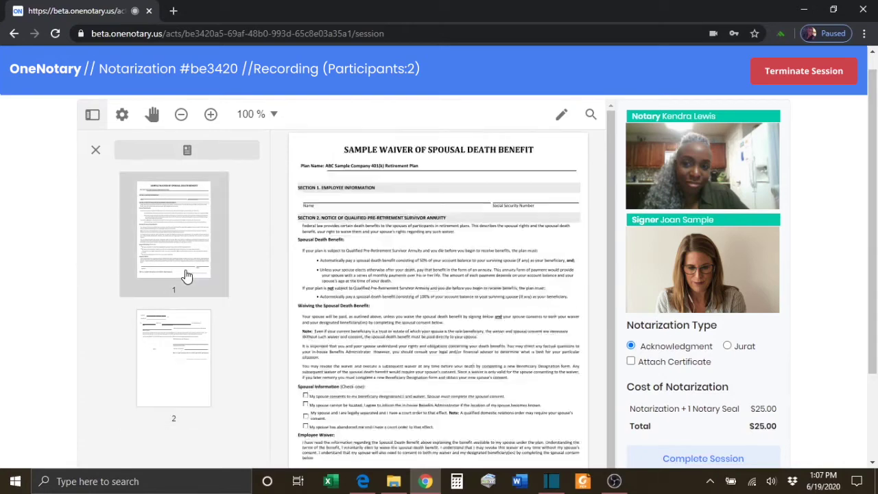
pyautogui.click(96, 151)
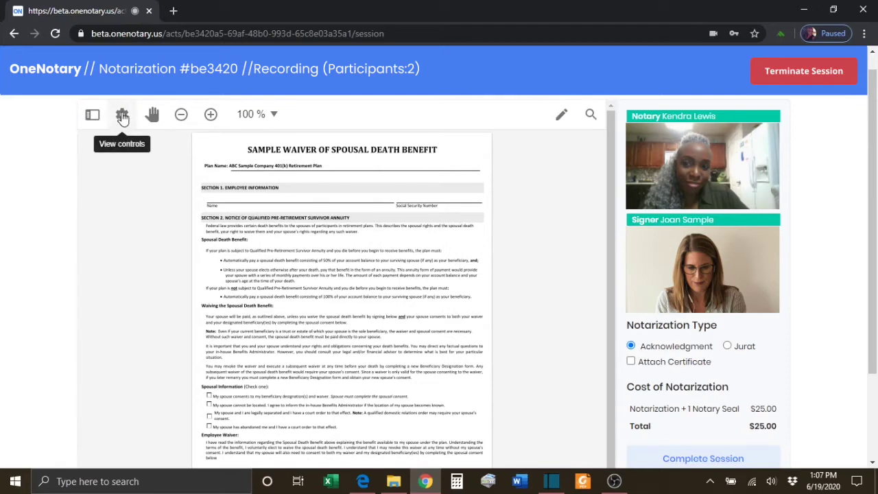
# Set the page transition to Continuous in View controls and scroll through both pages
pyautogui.click(123, 116)
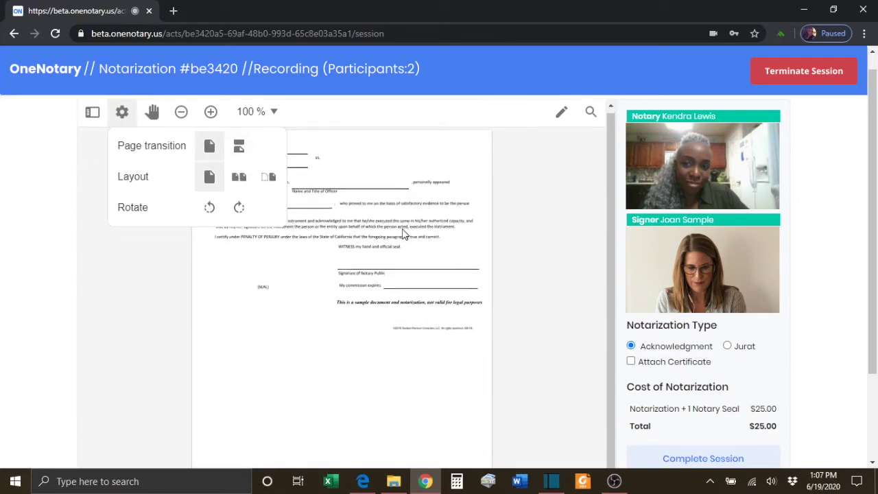
pyautogui.scroll(-3, 404, 234)
pyautogui.scroll(3, 404, 234)
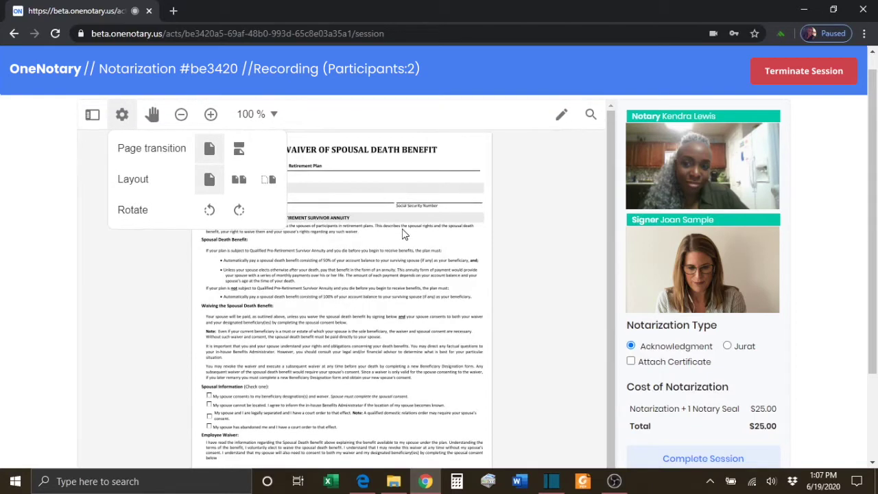
pyautogui.click(242, 156)
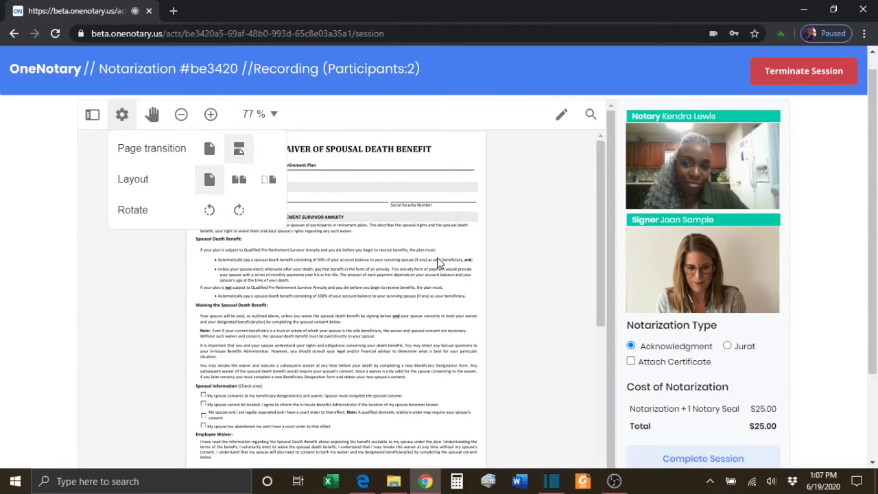
pyautogui.scroll(-2, 437, 257)
pyautogui.scroll(-10, 439, 252)
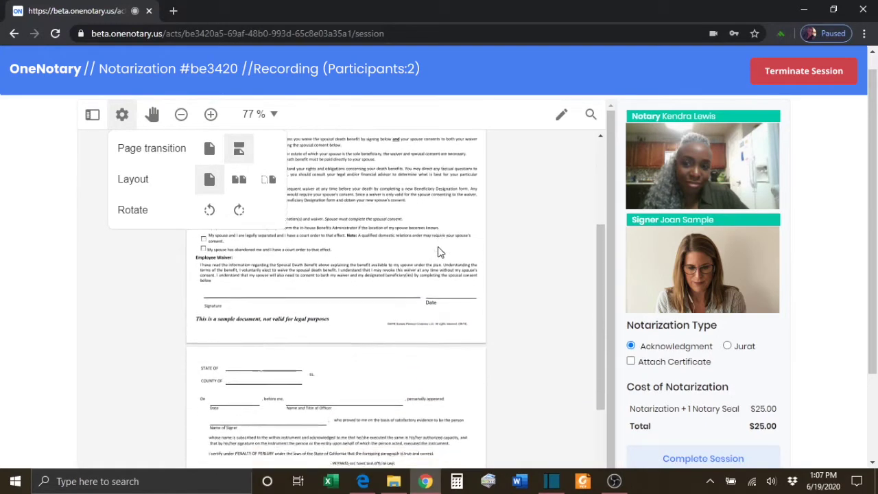
pyautogui.scroll(8, 439, 252)
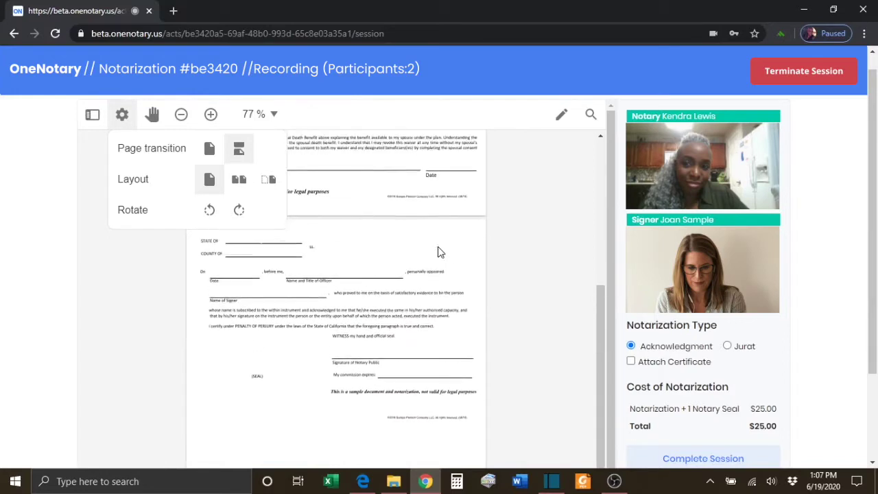
pyautogui.scroll(4, 439, 249)
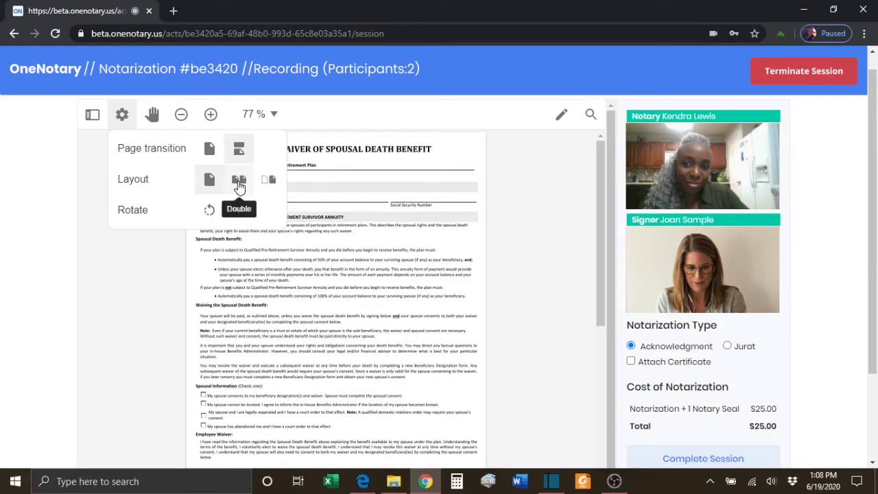
# Try Double, then Cover page layout, scroll down, and return to Single layout
pyautogui.click(238, 180)
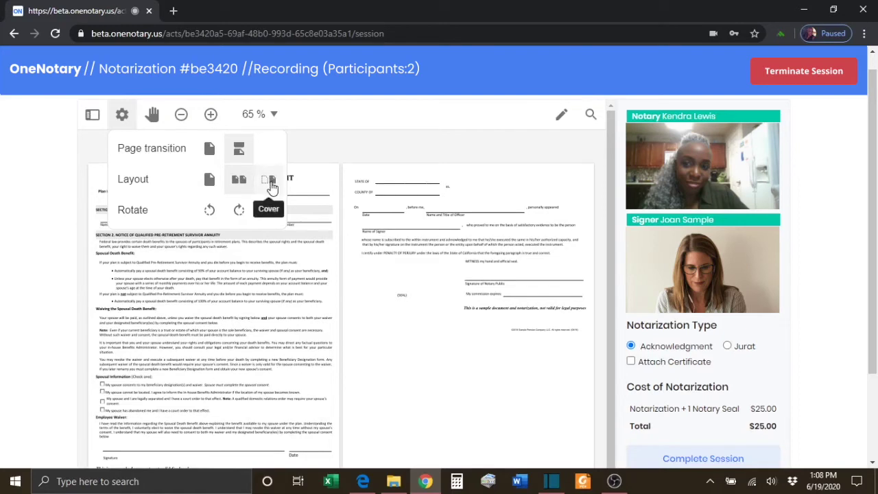
pyautogui.click(272, 185)
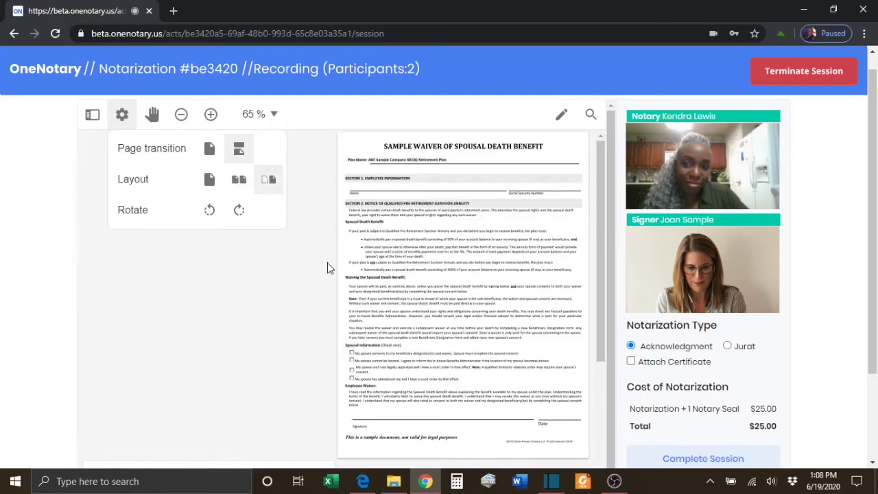
pyautogui.scroll(-3, 429, 319)
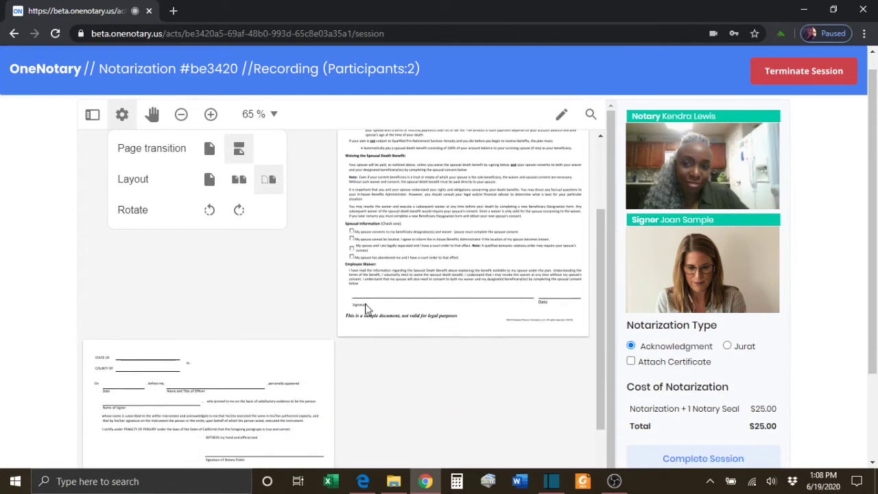
pyautogui.click(212, 185)
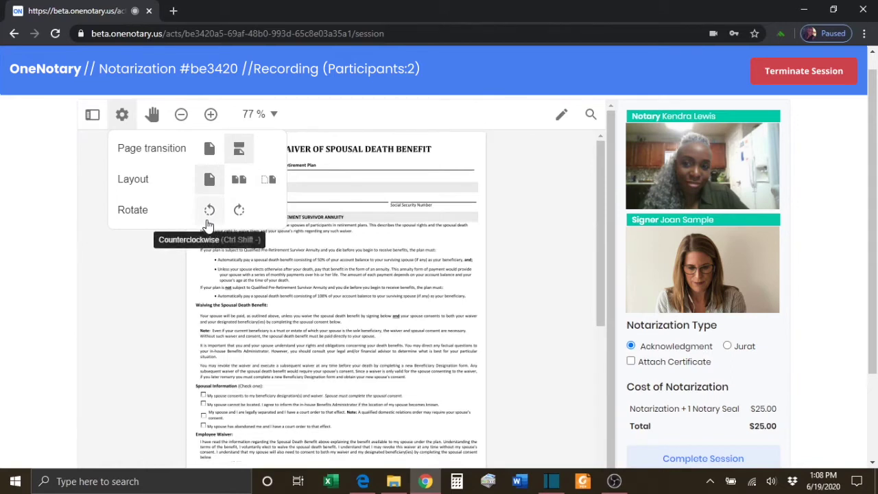
# Rotate the waiver counterclockwise, then clockwise until upright, and close the view settings
pyautogui.click(210, 211)
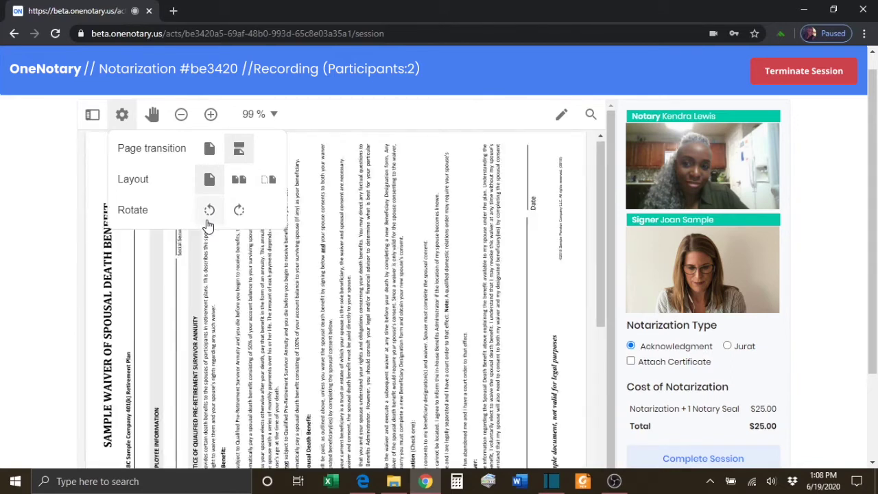
pyautogui.click(208, 221)
pyautogui.click(207, 221)
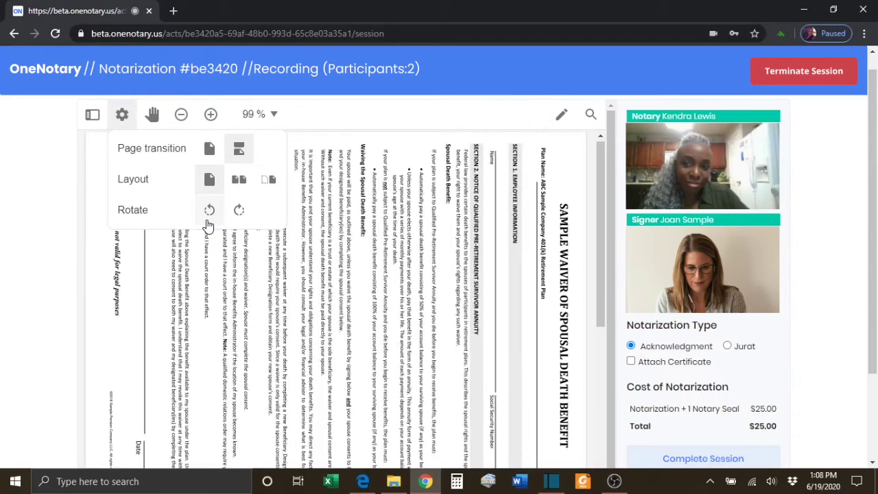
pyautogui.click(208, 222)
pyautogui.click(239, 211)
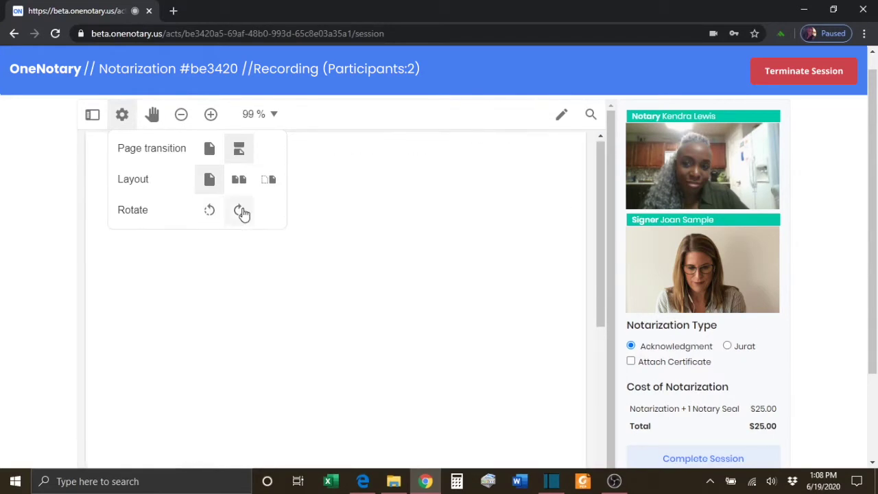
pyautogui.click(240, 211)
pyautogui.click(240, 211)
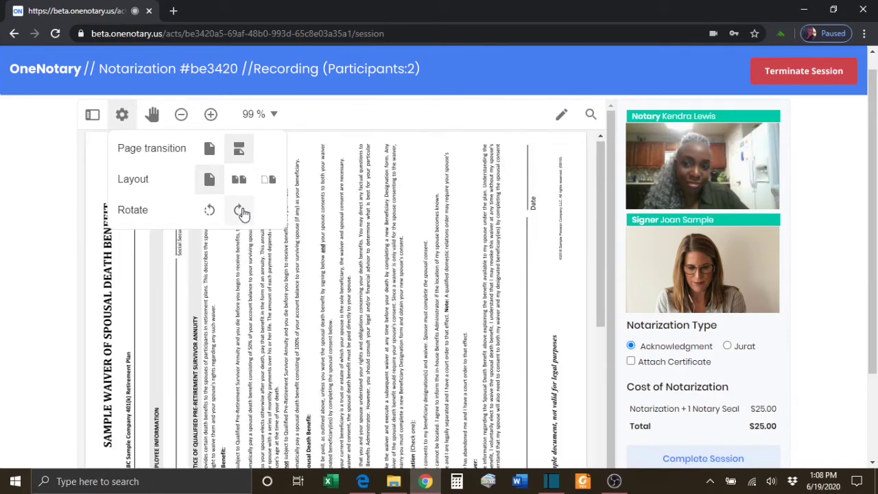
pyautogui.click(240, 211)
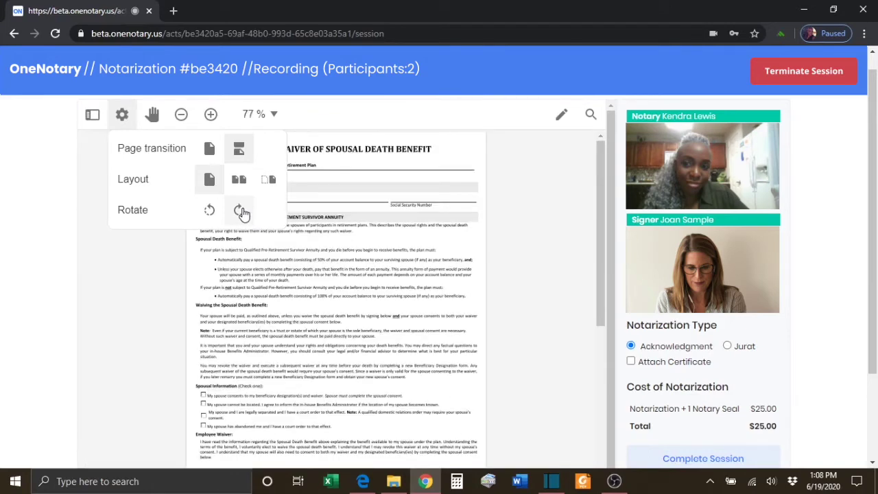
pyautogui.click(322, 123)
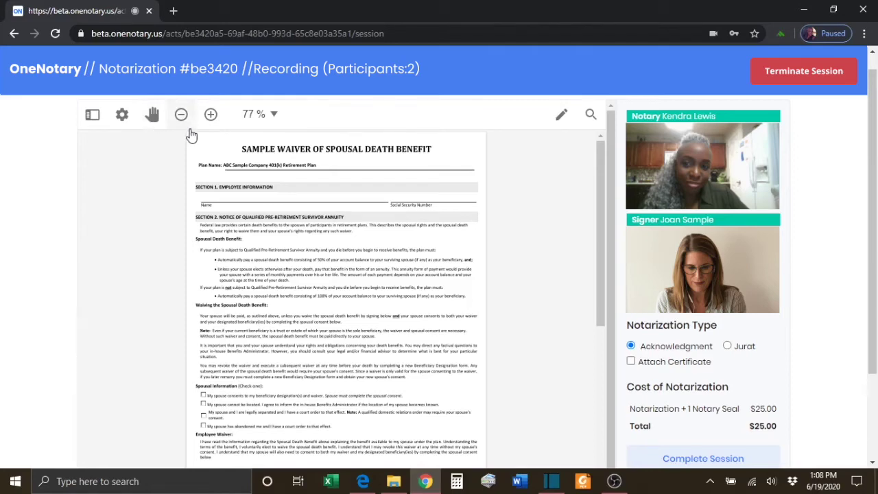
# Zoom to 125% then 200% and pan around the waiver with the hand tool
pyautogui.click(279, 119)
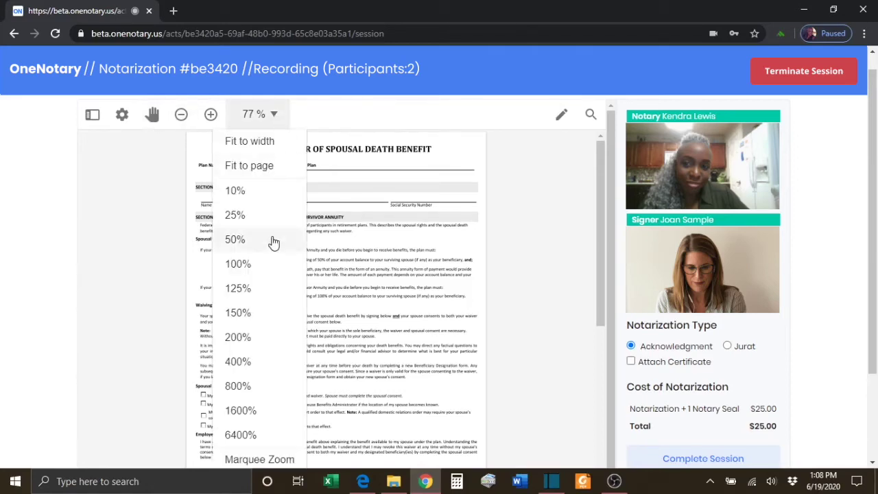
pyautogui.click(251, 291)
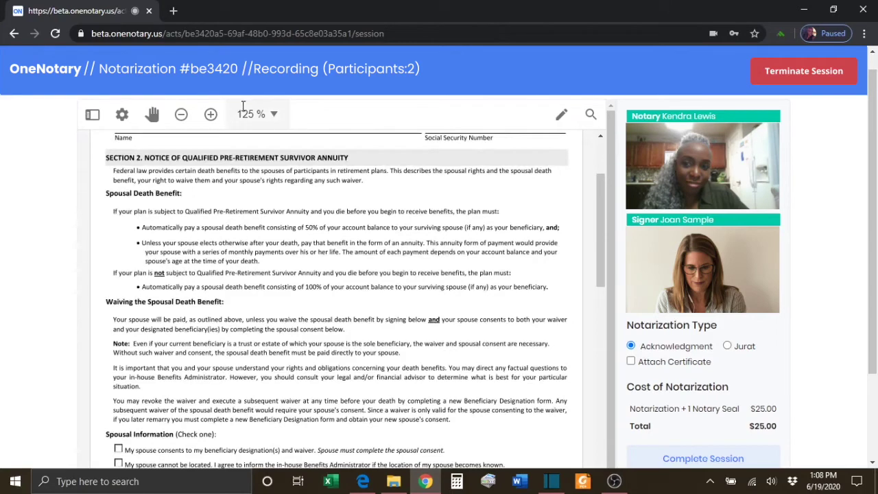
pyautogui.click(271, 113)
pyautogui.click(255, 335)
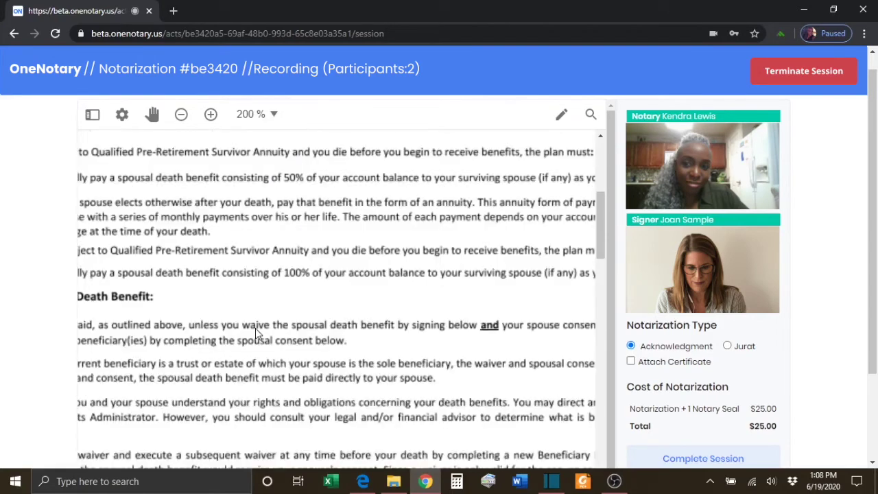
pyautogui.click(153, 117)
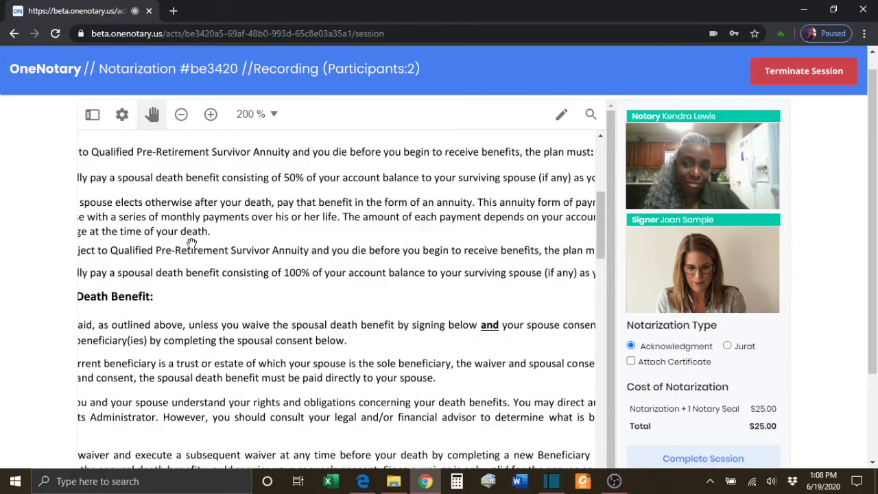
pyautogui.hscroll(5, 191, 243)
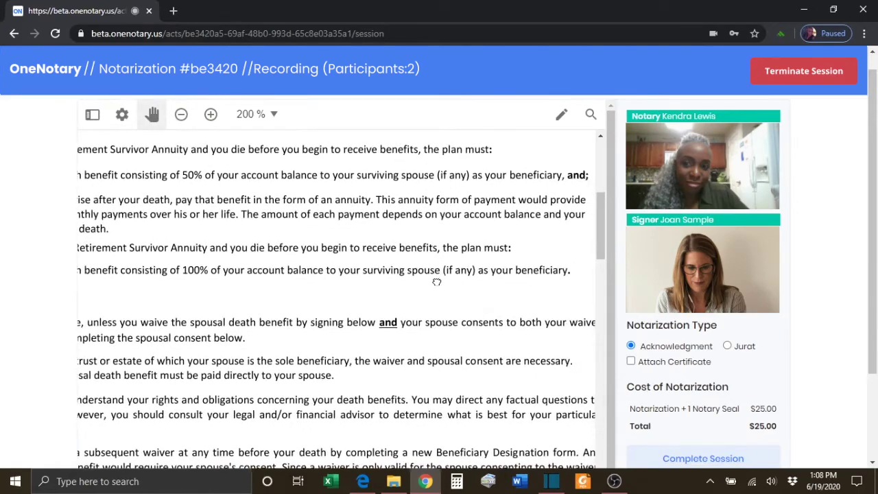
pyautogui.moveTo(253, 382); pyautogui.dragTo(270, 175)
pyautogui.moveTo(182, 234); pyautogui.dragTo(570, 279)
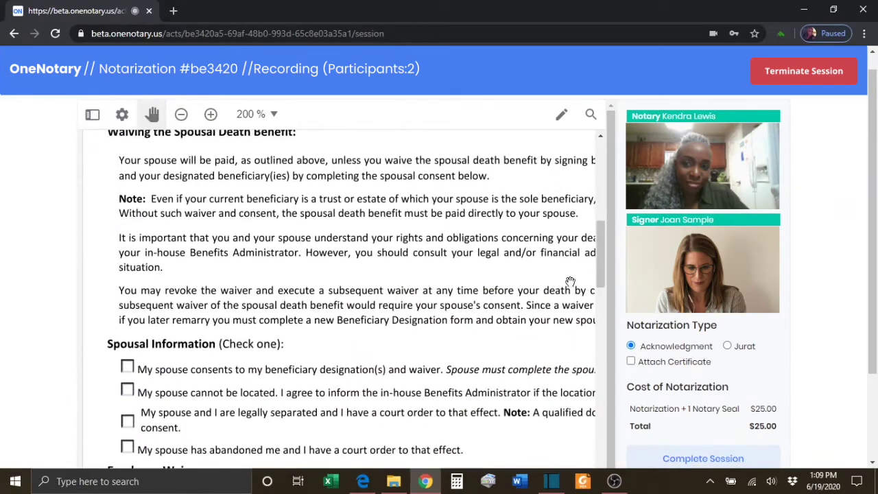
pyautogui.moveTo(423, 374); pyautogui.dragTo(418, 453)
# Fit the whole first page in view and move back to the top
pyautogui.click(255, 116)
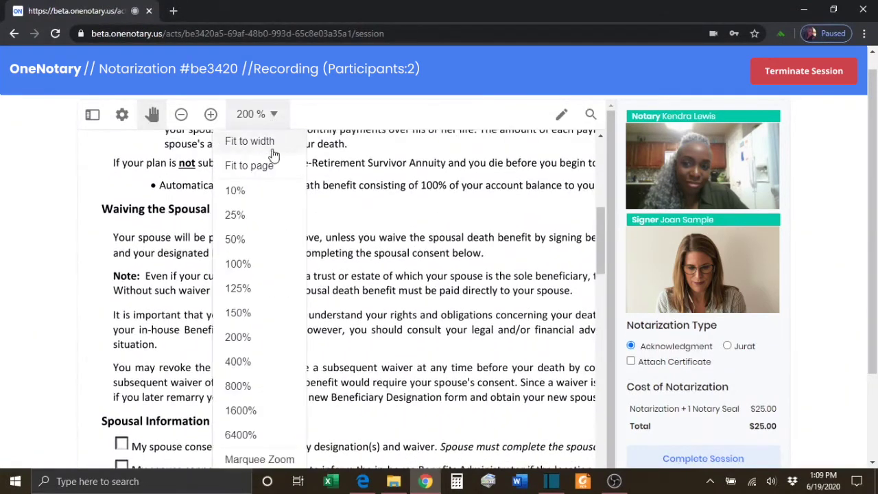
pyautogui.click(275, 170)
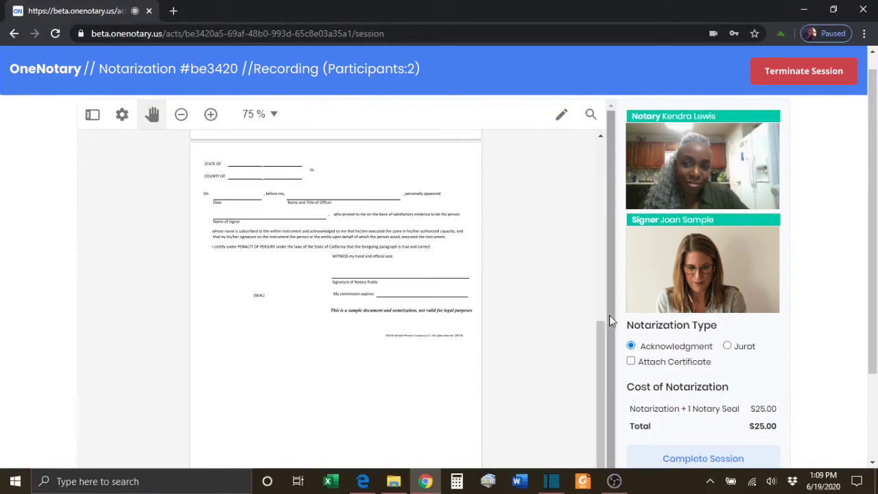
pyautogui.moveTo(598, 336); pyautogui.dragTo(601, 142)
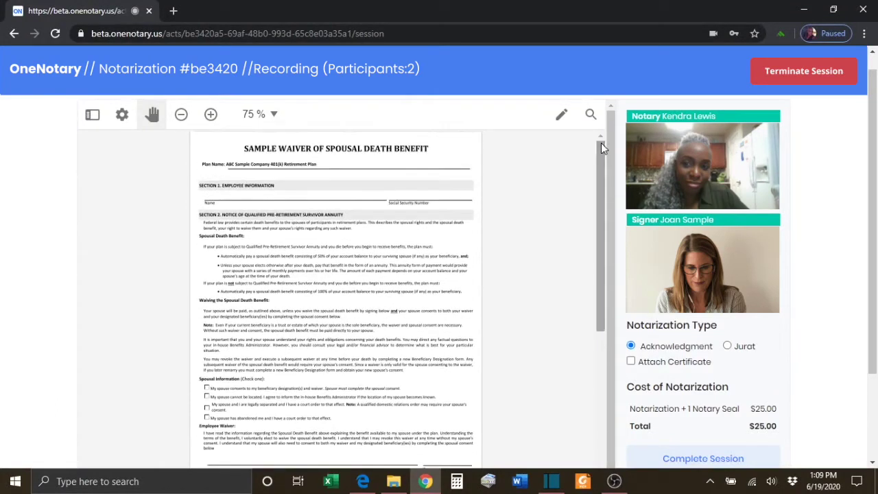
# Zoom the waiver out three steps to 45%, then in five steps to 132%
pyautogui.click(182, 124)
pyautogui.click(181, 120)
pyautogui.click(181, 120)
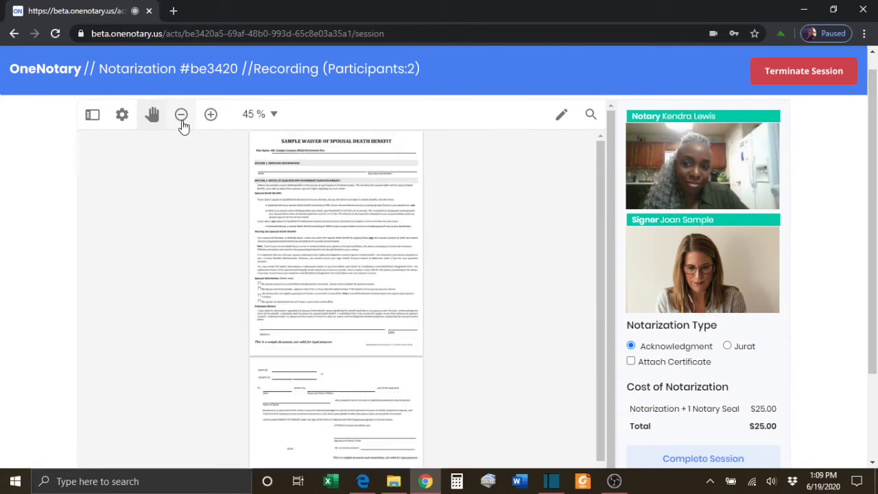
pyautogui.click(212, 115)
pyautogui.click(212, 114)
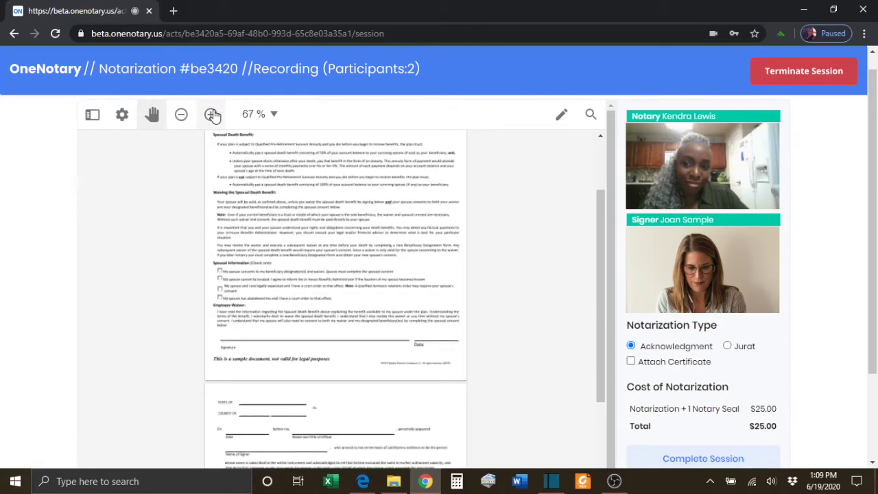
pyautogui.click(212, 115)
pyautogui.click(212, 115)
pyautogui.click(212, 114)
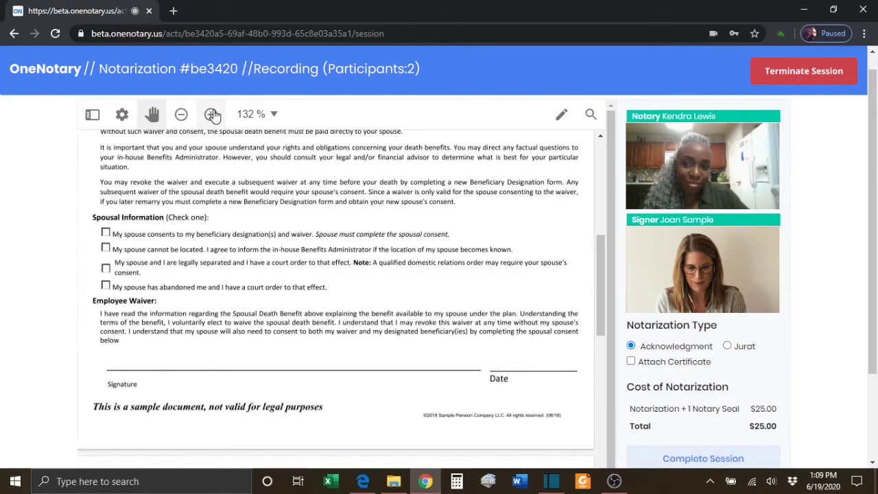
# Set the zoom to 50%, then to 100%
pyautogui.click(277, 123)
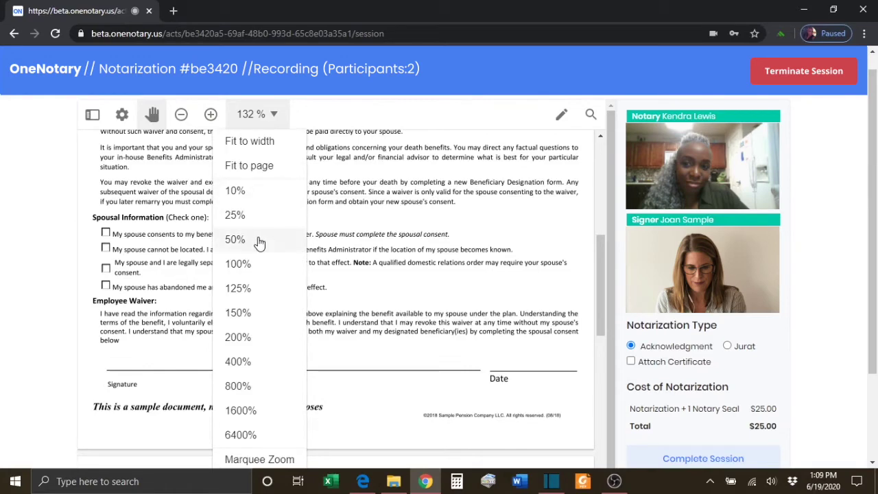
pyautogui.click(259, 239)
pyautogui.click(278, 122)
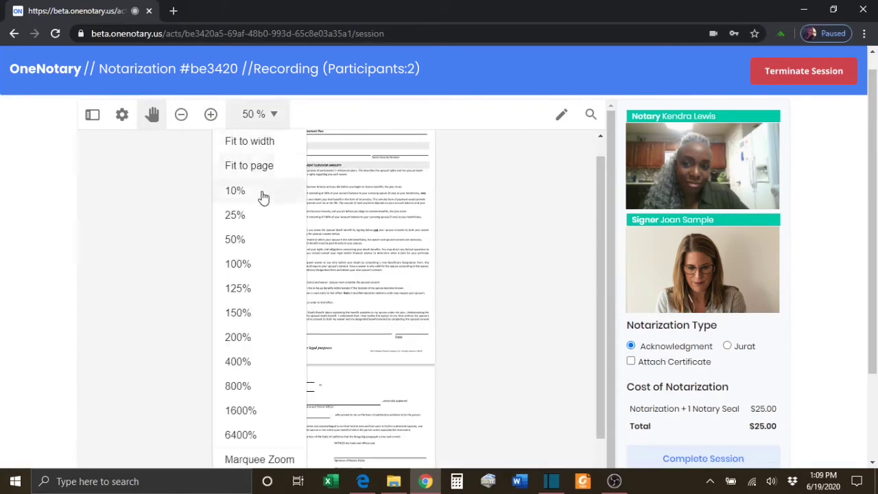
pyautogui.click(246, 266)
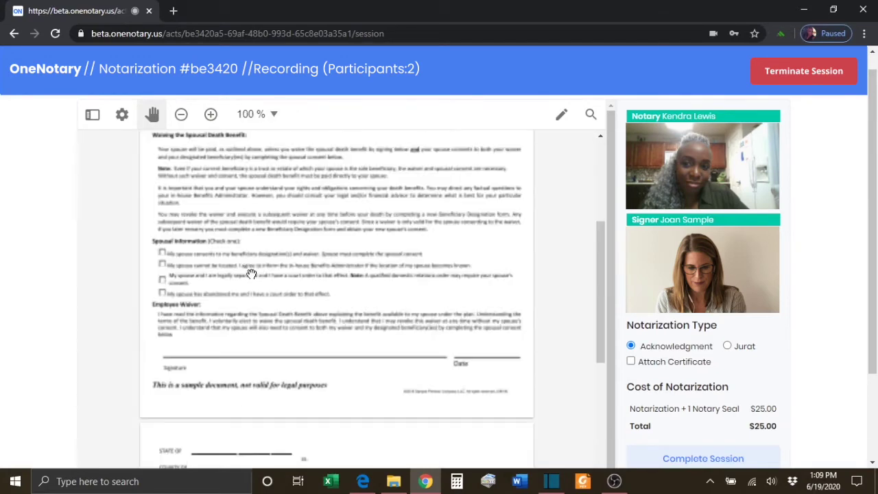
# Switch to Fit to width, then Fit to page, and scroll up to the title
pyautogui.click(276, 118)
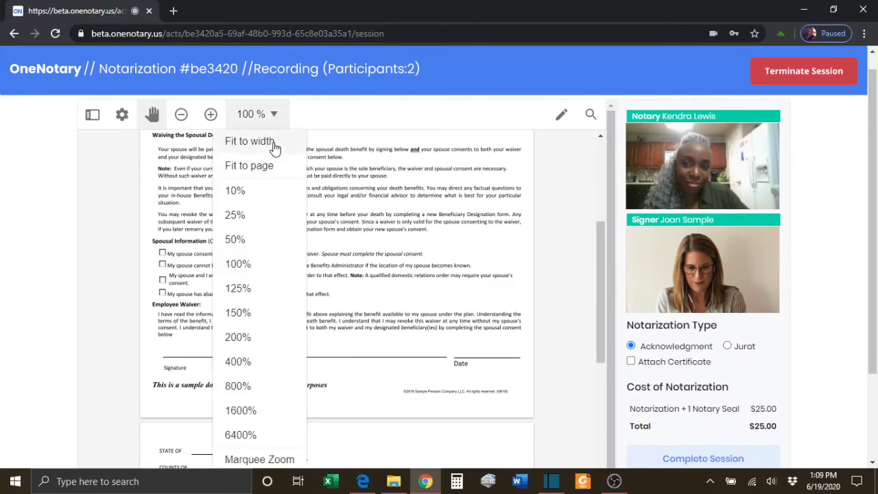
pyautogui.click(275, 143)
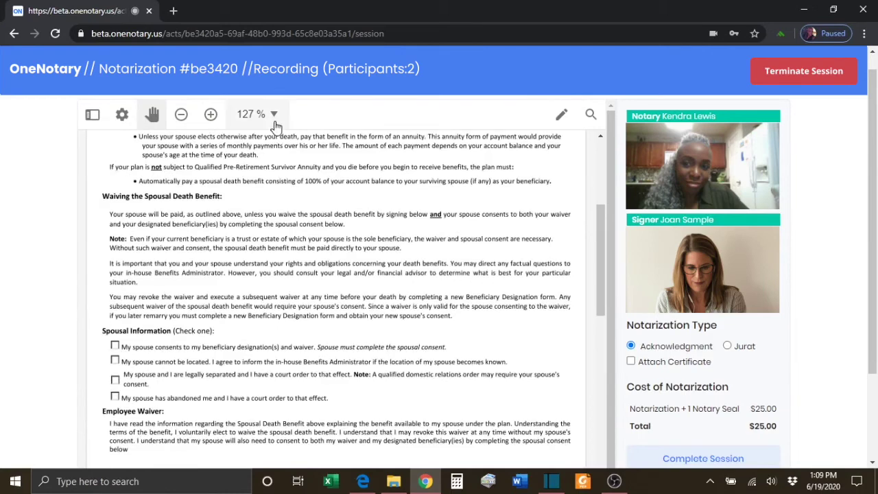
pyautogui.click(270, 116)
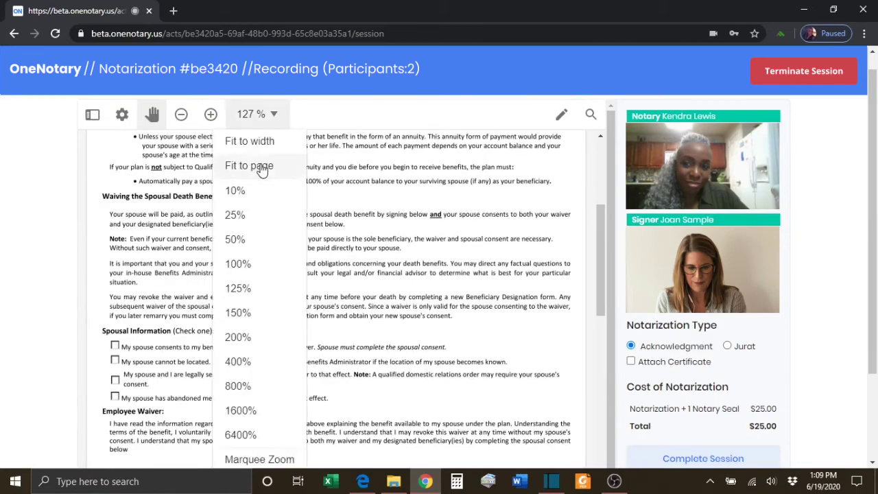
pyautogui.click(262, 171)
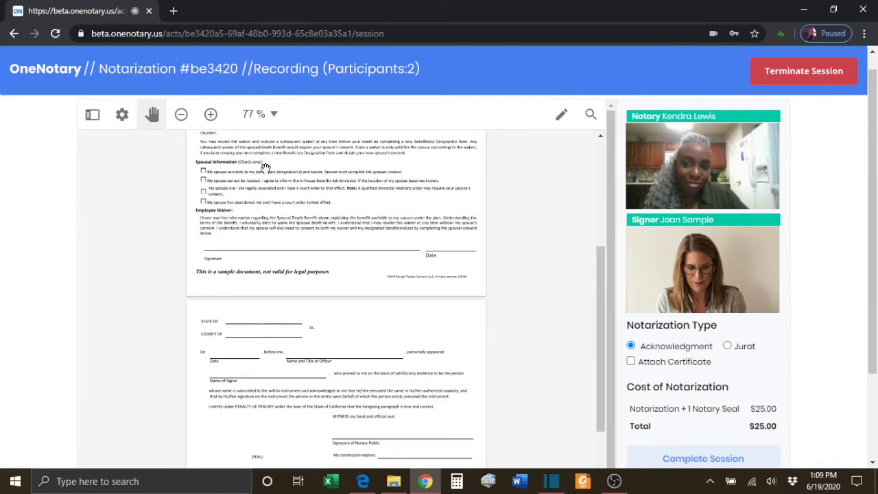
pyautogui.scroll(3, 451, 248)
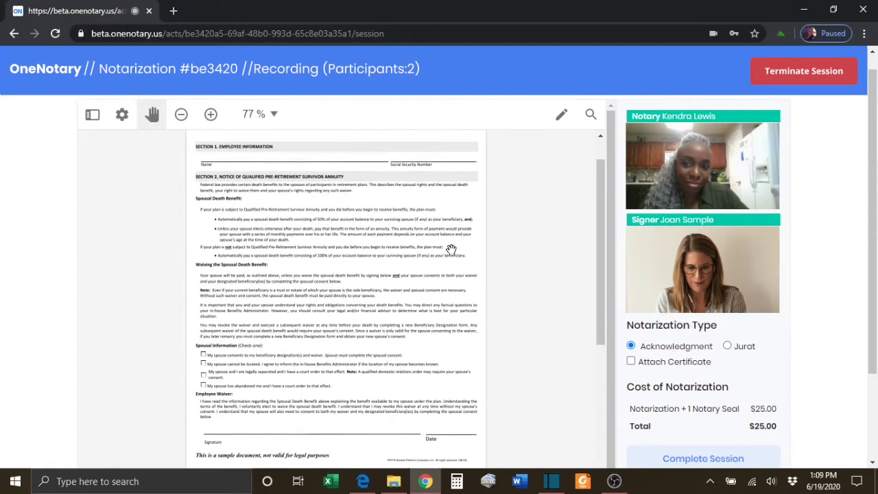
pyautogui.scroll(2, 451, 248)
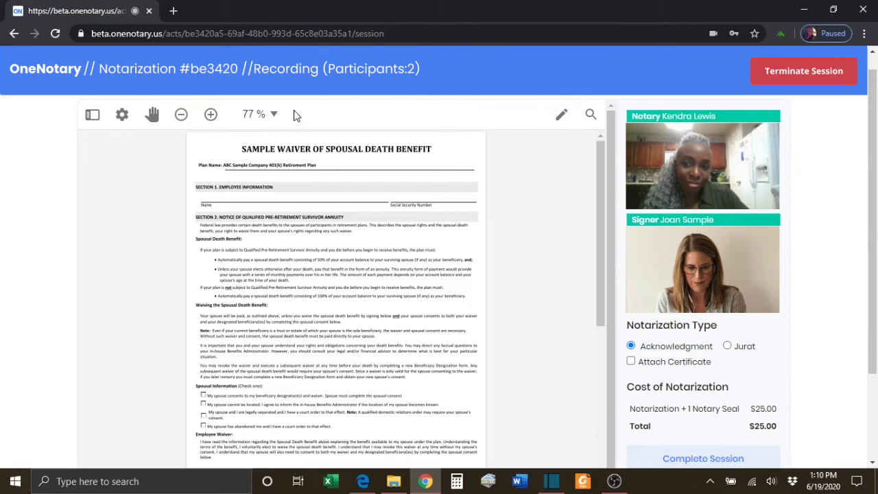
# Set the zoom to Fit to width and bring the tagging tools back up
pyautogui.click(274, 115)
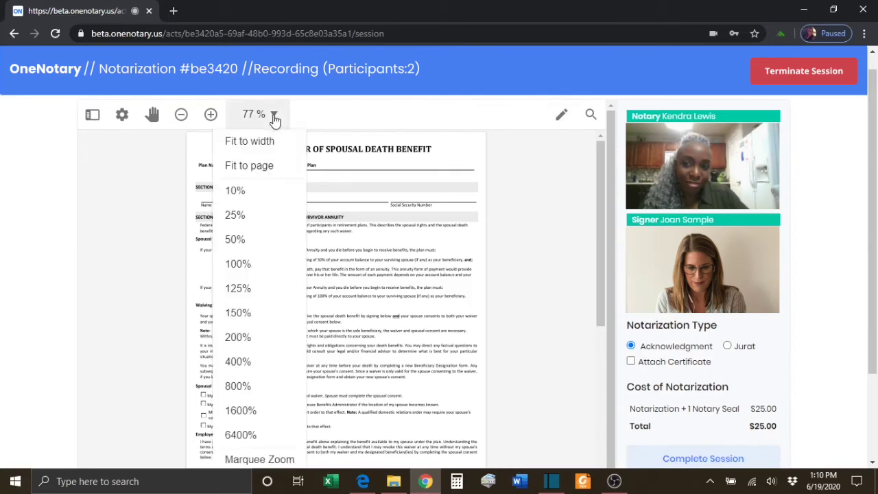
pyautogui.click(261, 141)
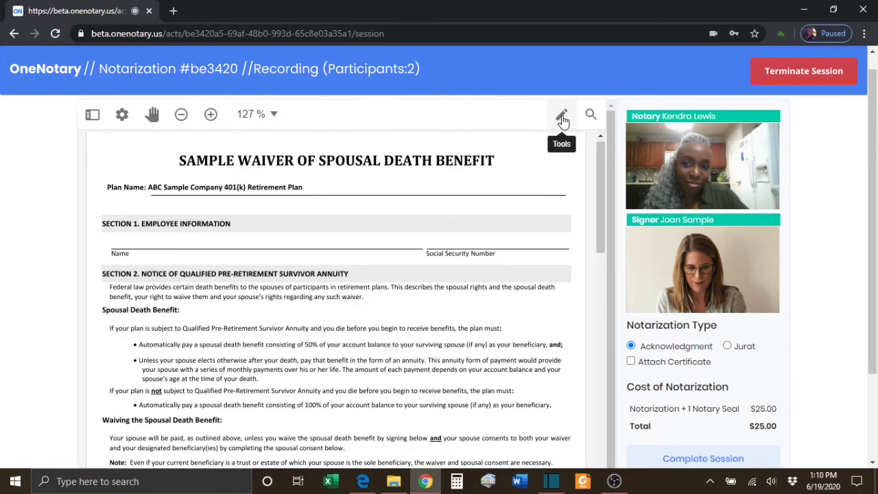
pyautogui.click(562, 117)
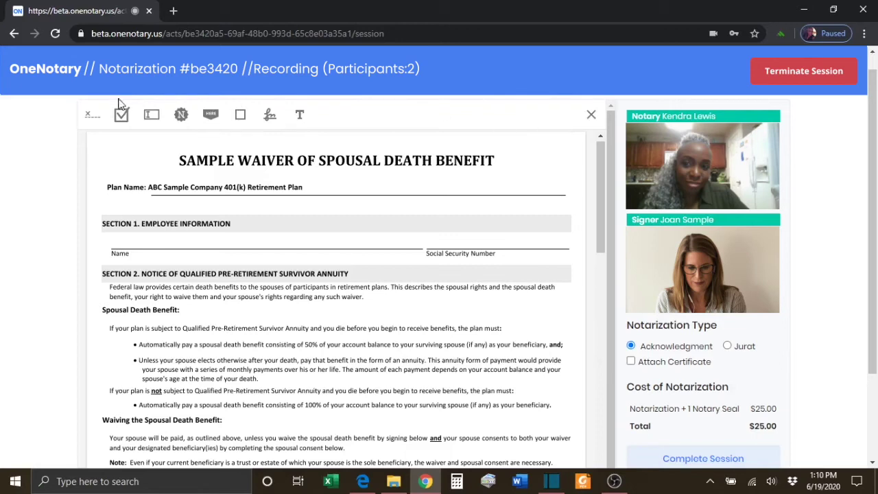